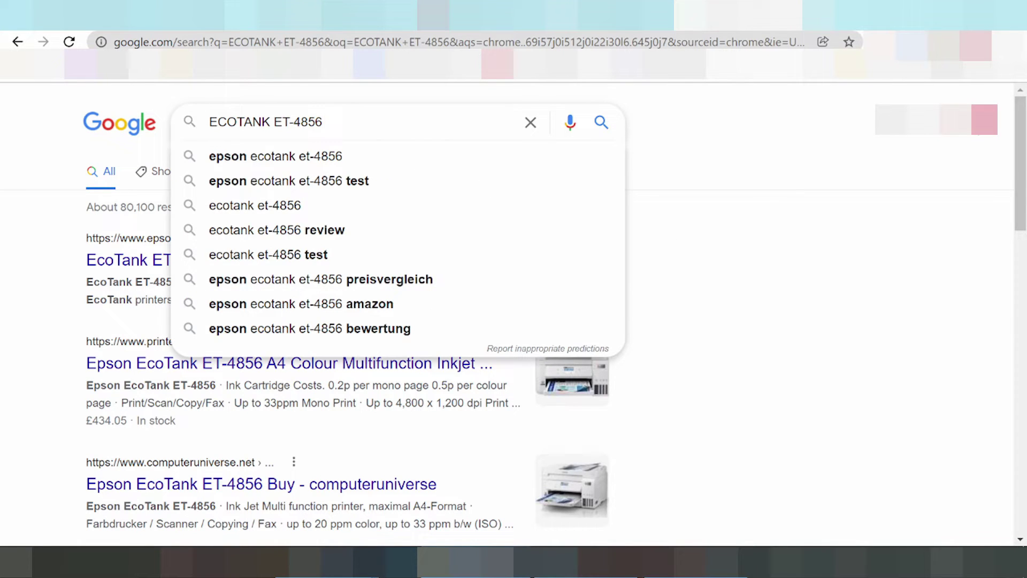
type(" driver downl")
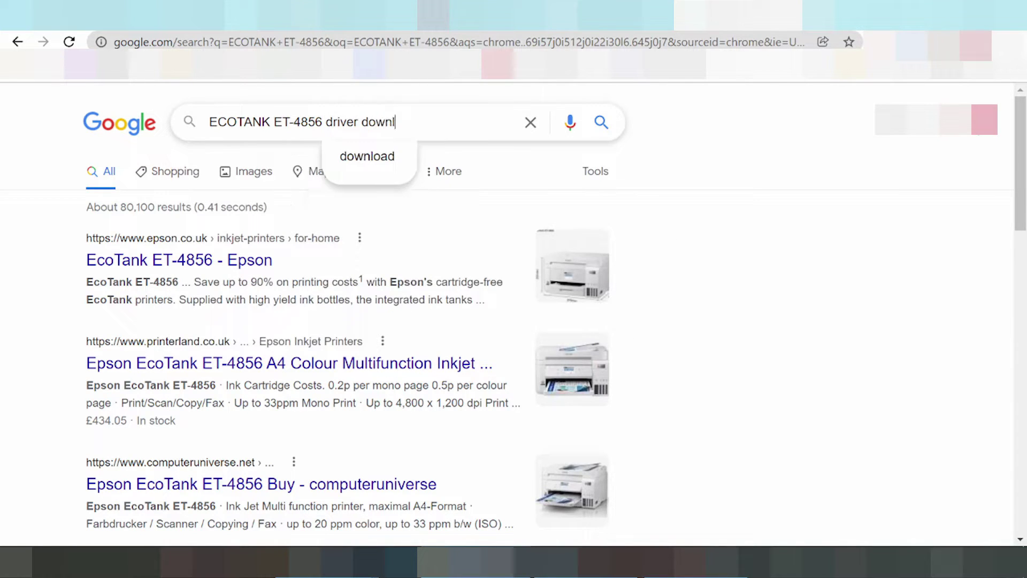
type("oad")
Step: Run the Google search for "ECOTANK ET-4856 driver download"
key("Return")
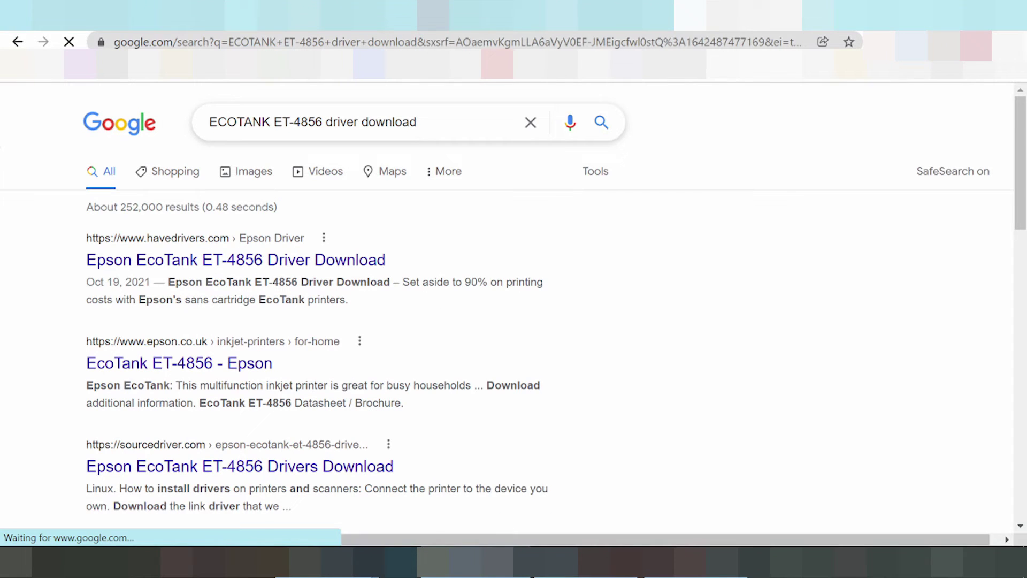
scroll(469, 180, "down", 1)
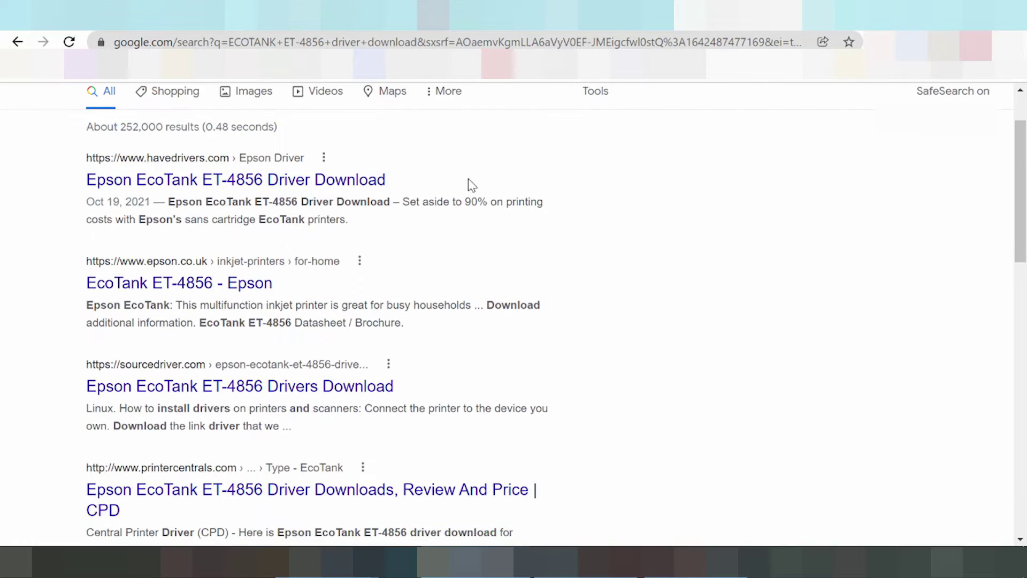
scroll(529, 173, "down", 2)
scroll(529, 184, "down", 2)
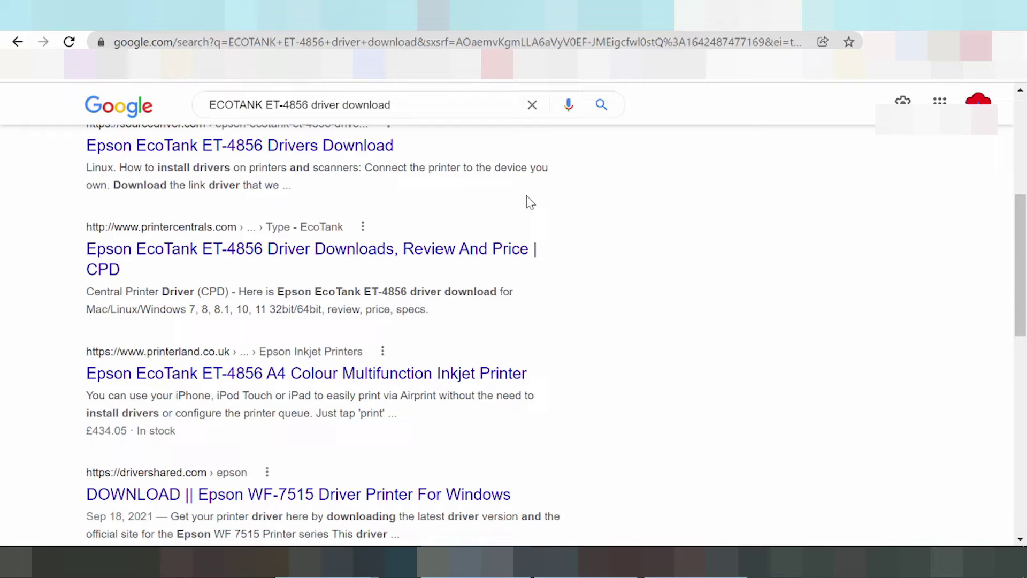
scroll(529, 198, "down", 2)
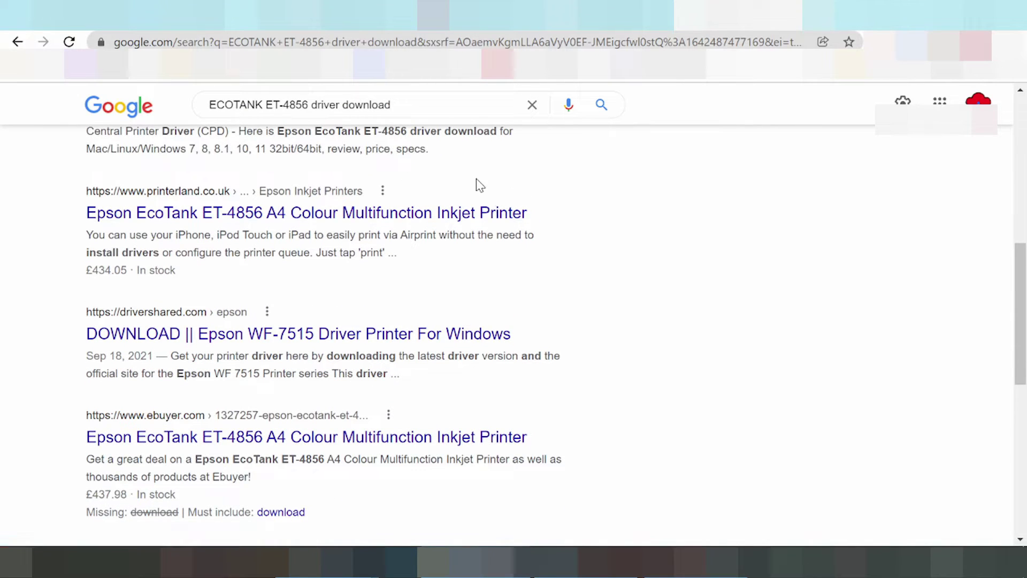
scroll(449, 404, "up", 1)
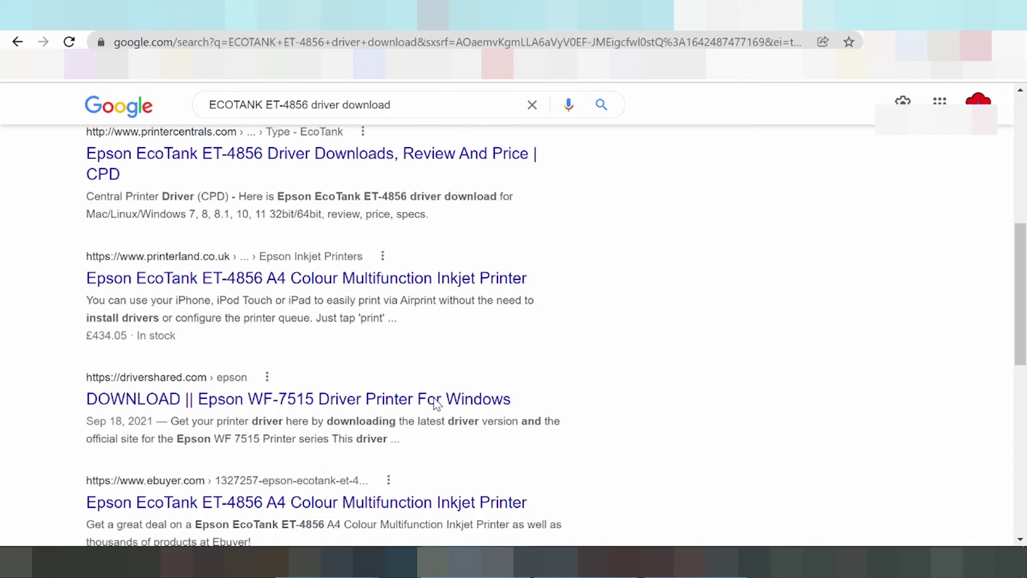
scroll(450, 404, "up", 1)
scroll(525, 312, "up", 2)
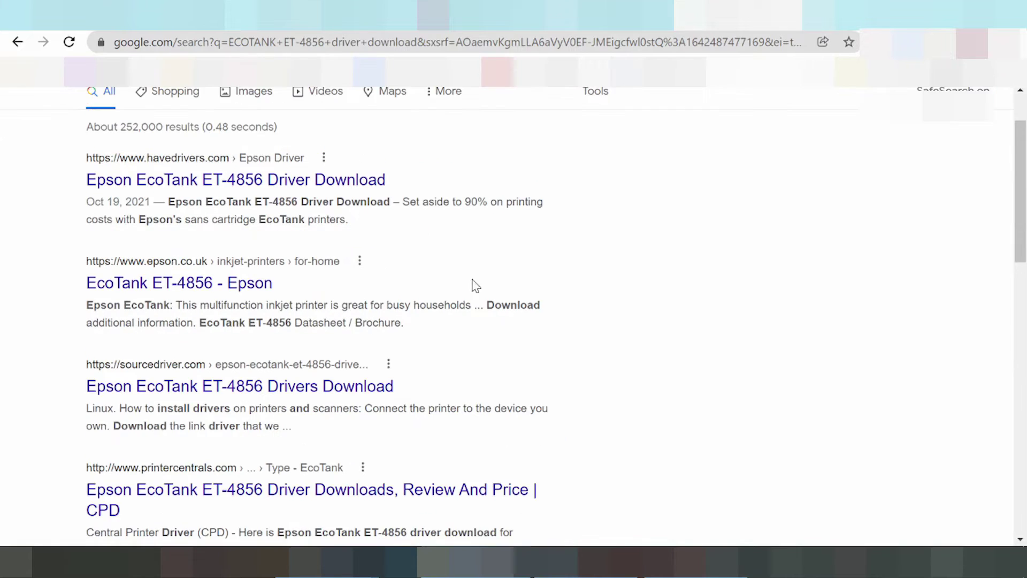
scroll(450, 281, "up", 2)
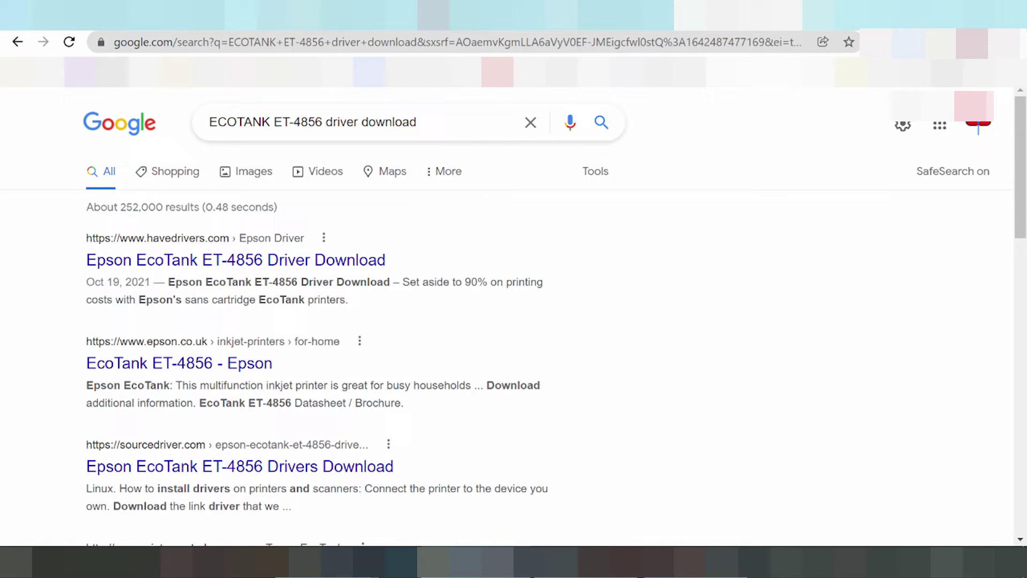
scroll(279, 255, "down", 1)
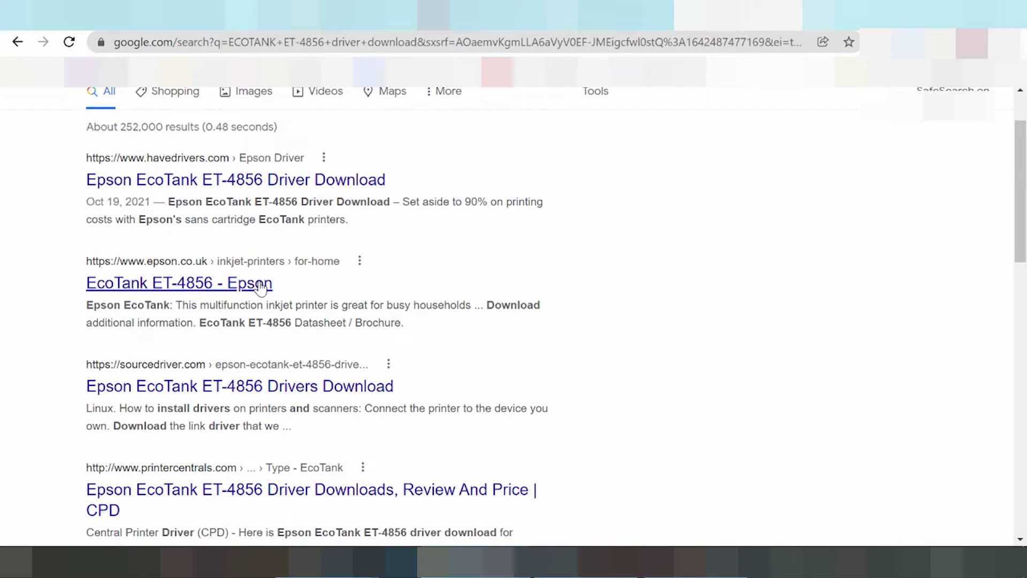
Step: Open the "EcoTank ET-4856 - Epson" result from epson.co.uk
left_click(191, 288)
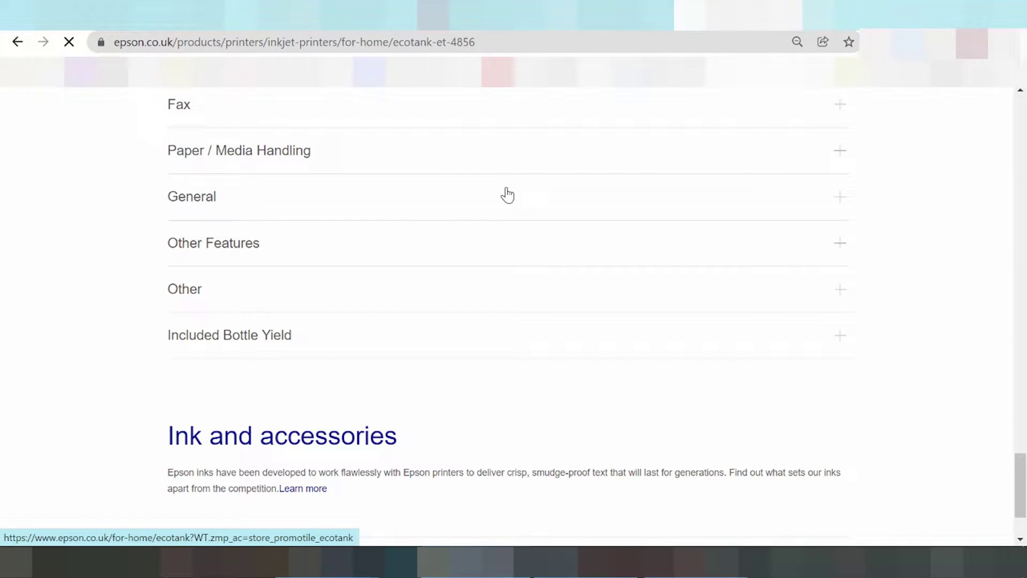
scroll(507, 194, "down", 8)
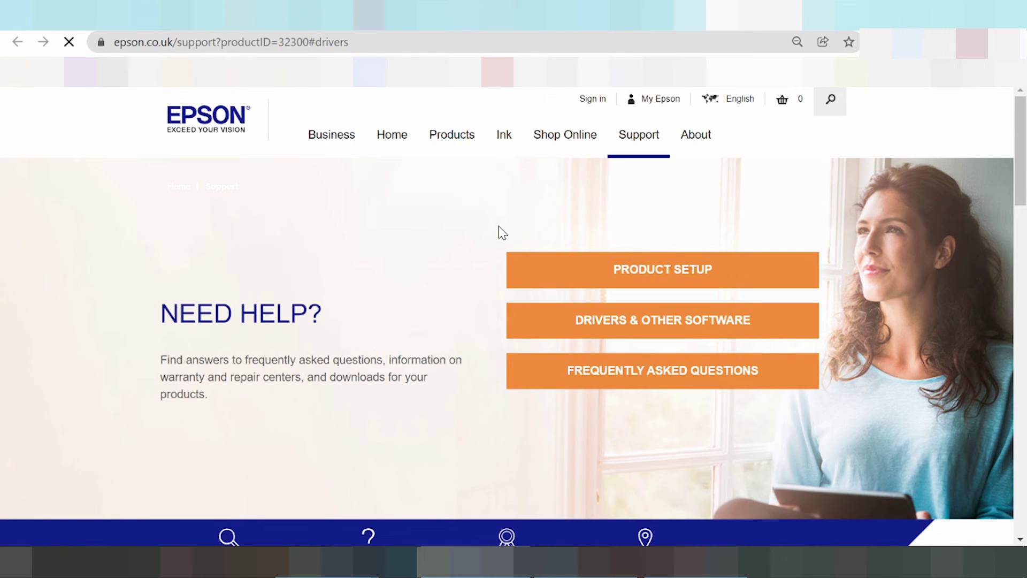
scroll(498, 225, "down", 2)
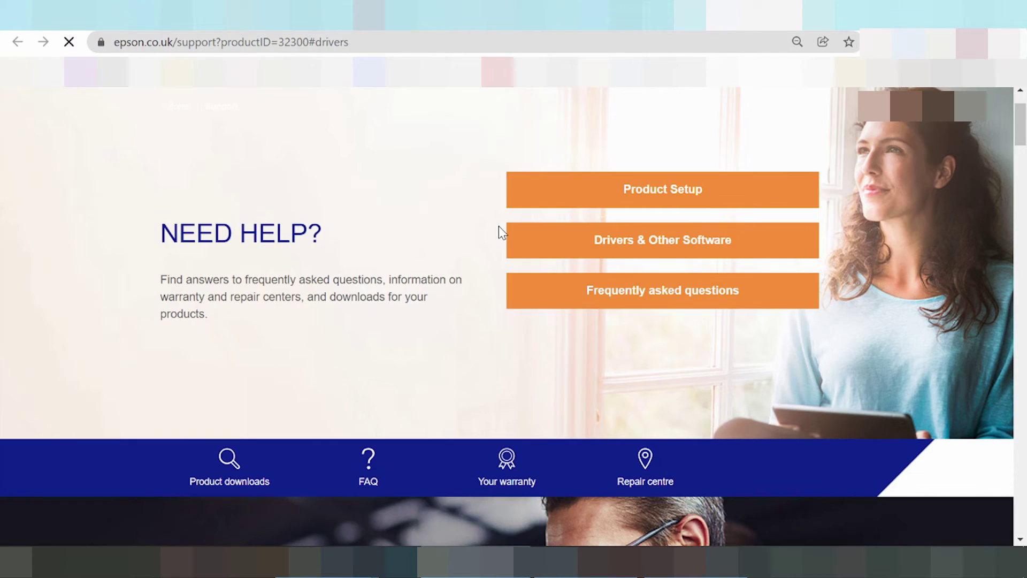
scroll(498, 226, "down", 1)
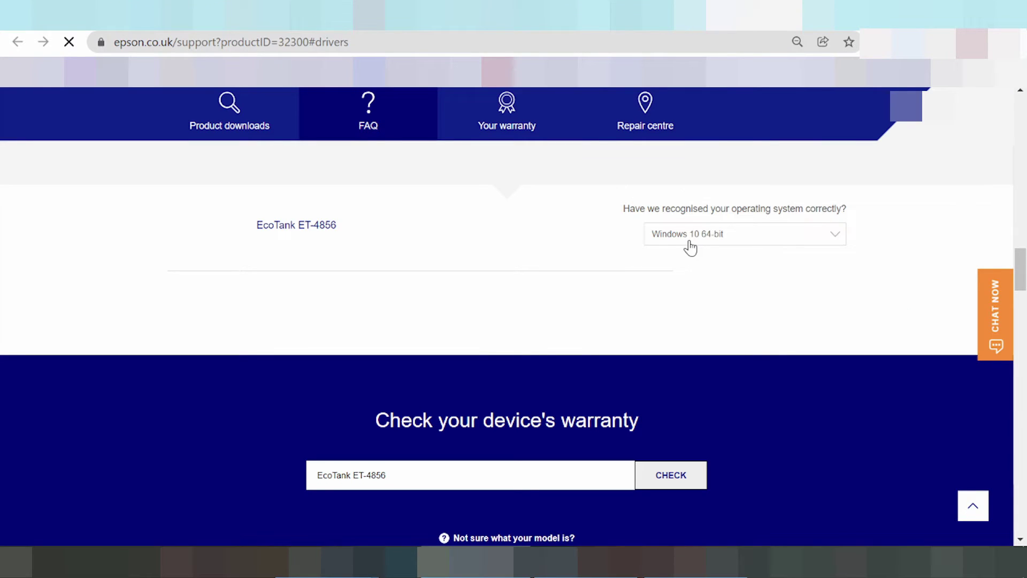
Step: Expand the operating system list on the Epson ET-4856 support page
left_click(690, 237)
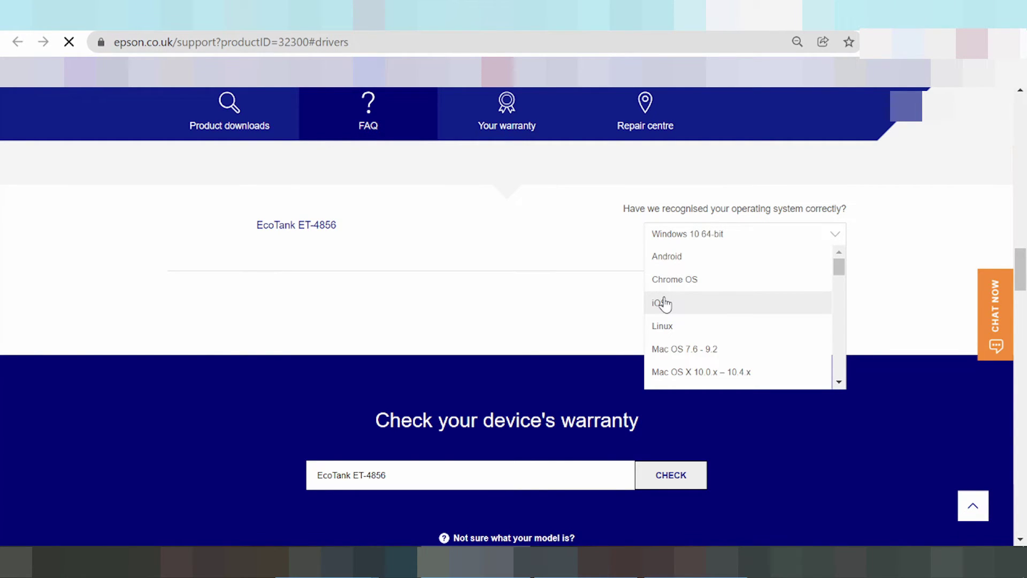
scroll(665, 303, "down", 3)
scroll(695, 297, "down", 3)
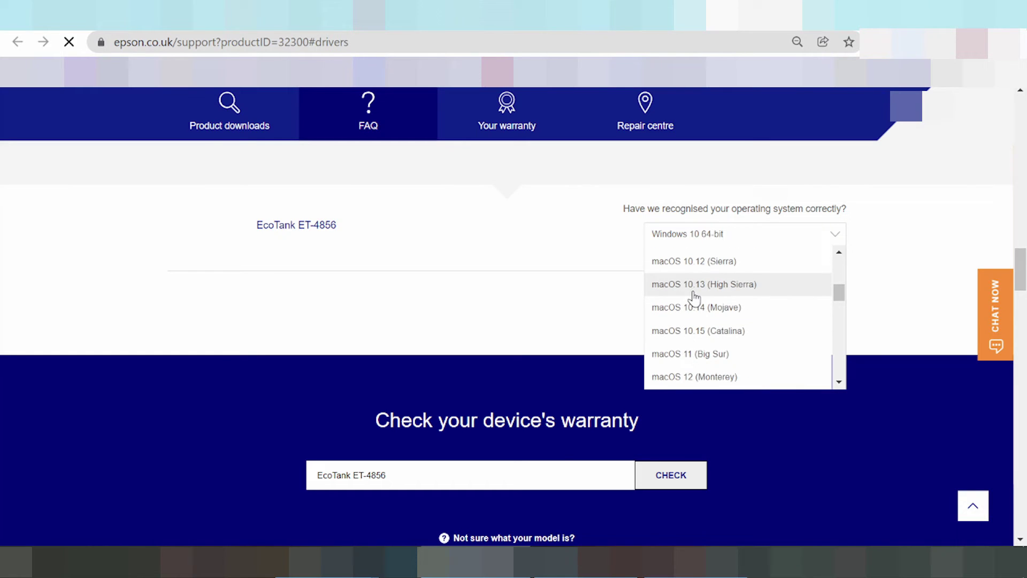
scroll(695, 296, "down", 3)
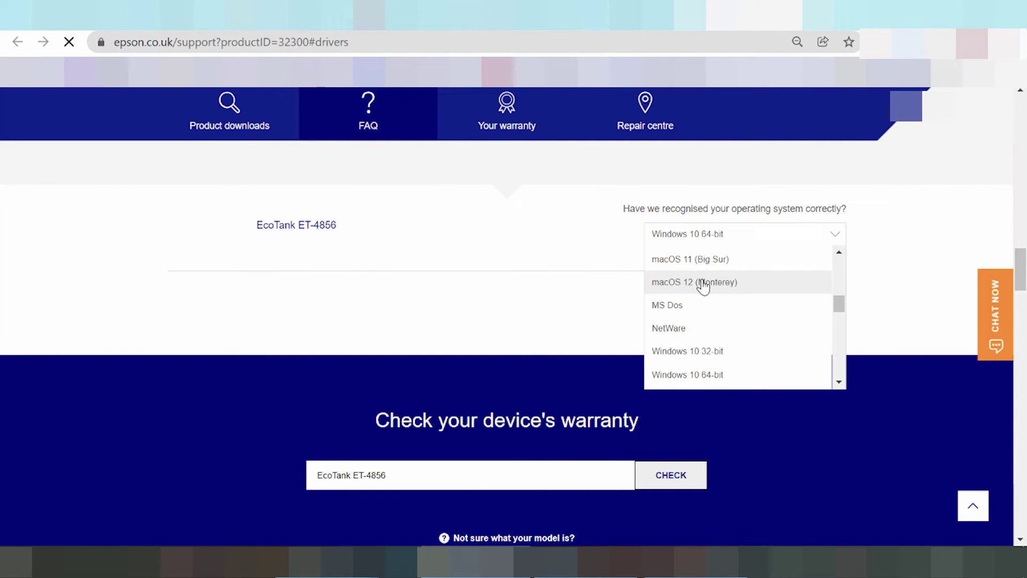
scroll(688, 269, "down", 2)
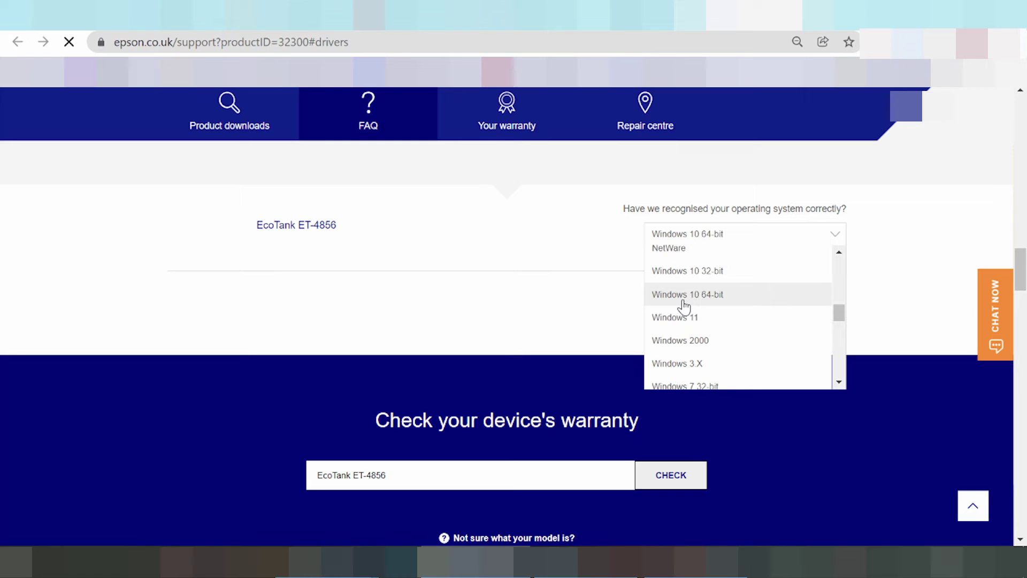
Step: Choose Windows 11 as the operating system for the ET-4856 drivers
left_click(695, 317)
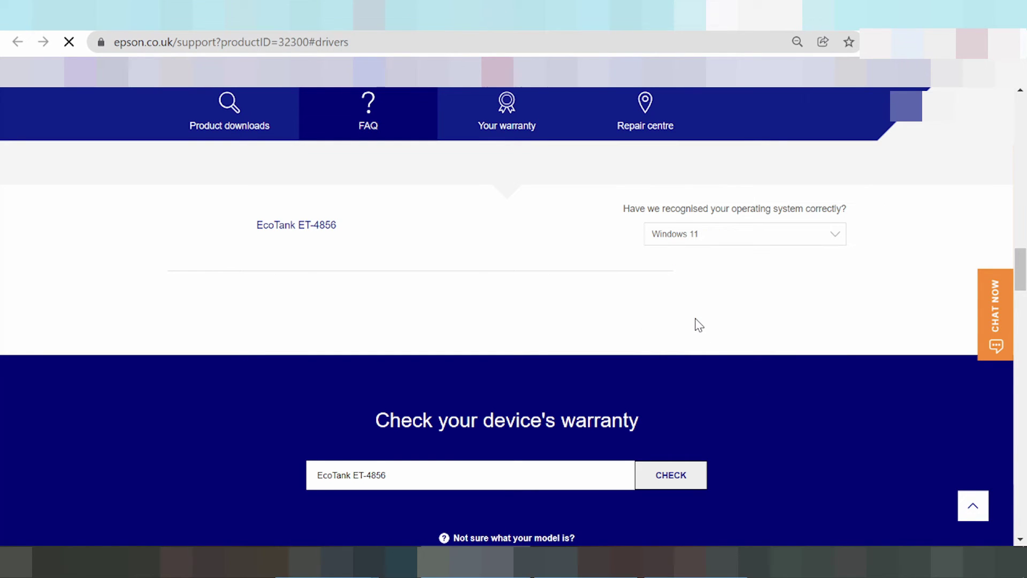